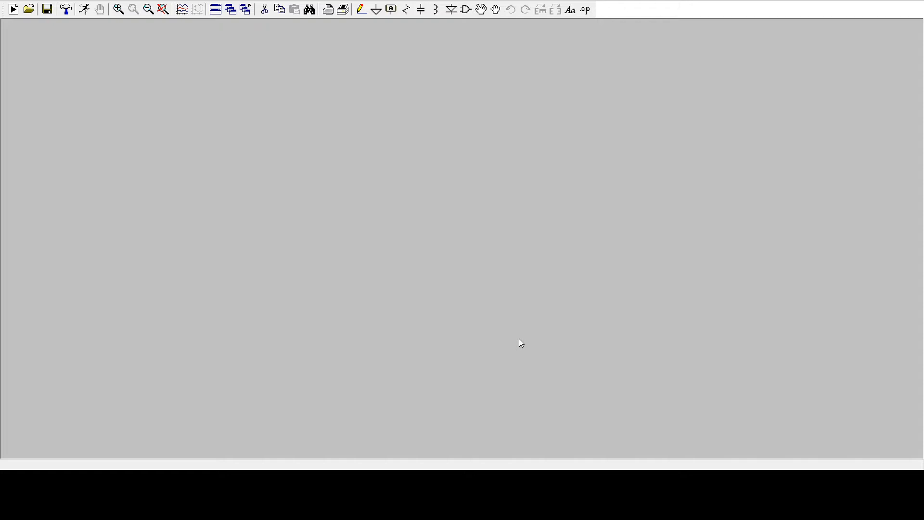
Place one resistor, rotated to lie horizontally, in the empty schematic
{"action": "key", "text": "r"}
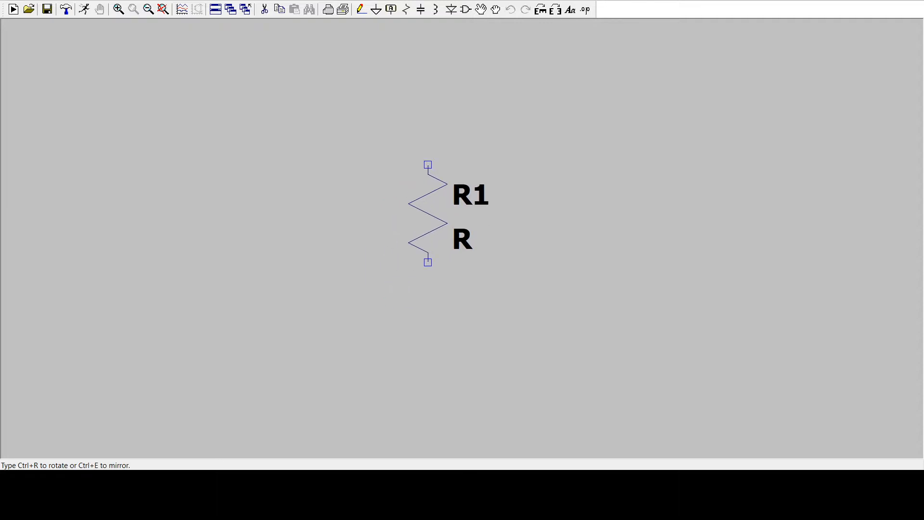
{"action": "key", "text": "ctrl+r"}
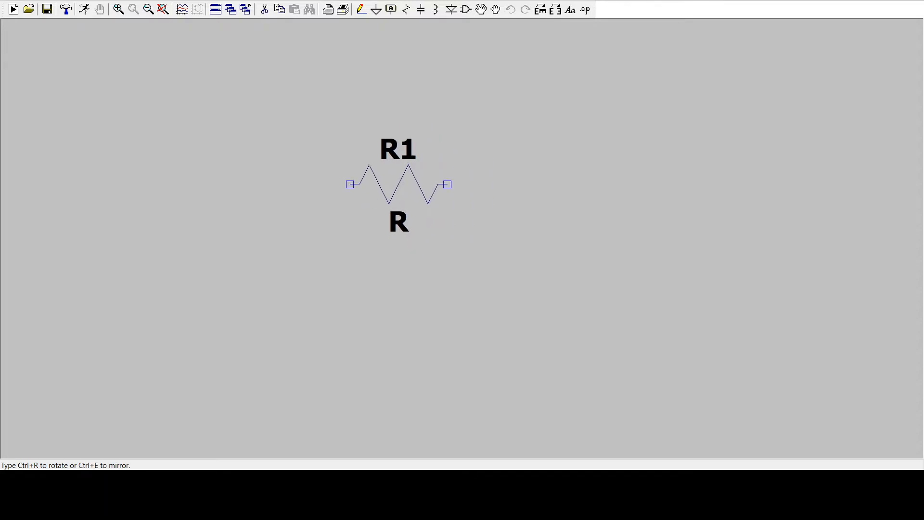
{"action": "left_click", "coordinate": [418, 204]}
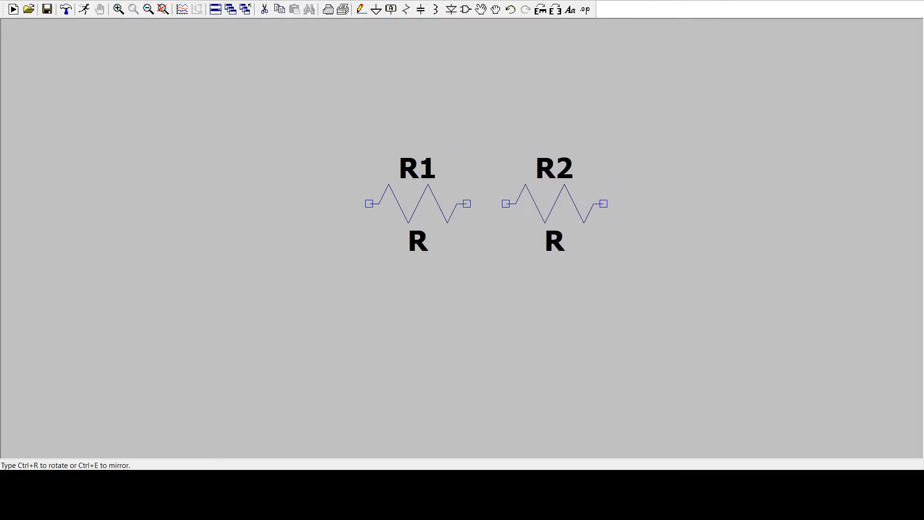
{"action": "key", "text": "Escape"}
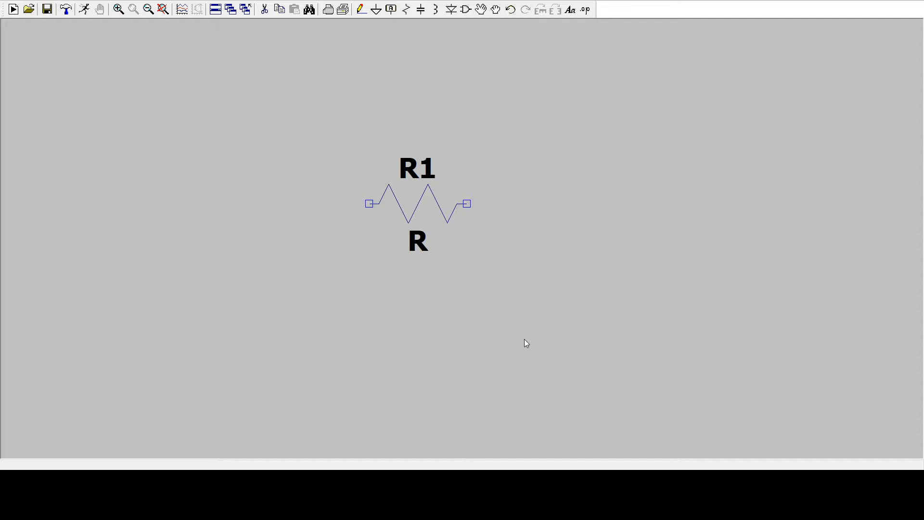
Place one upright voltage source below and to the left of resistor R1
{"action": "key", "text": "v"}
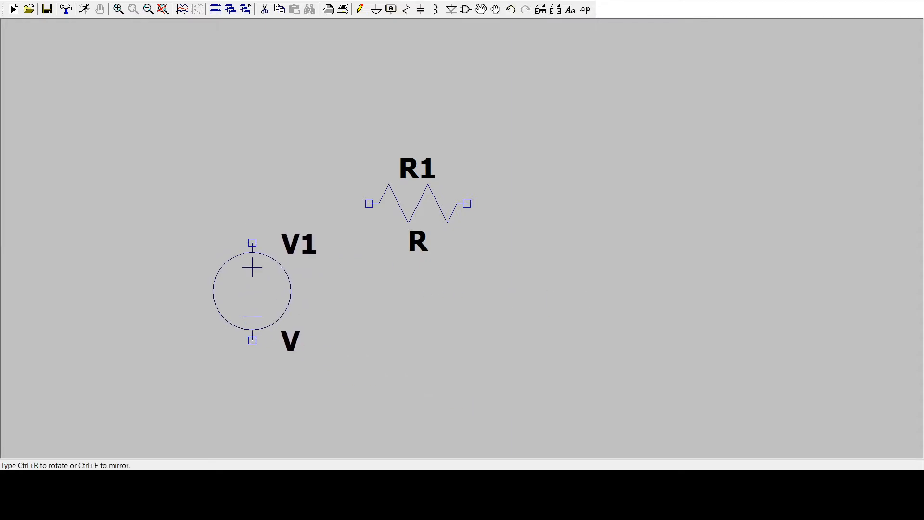
{"action": "left_click", "coordinate": [252, 272]}
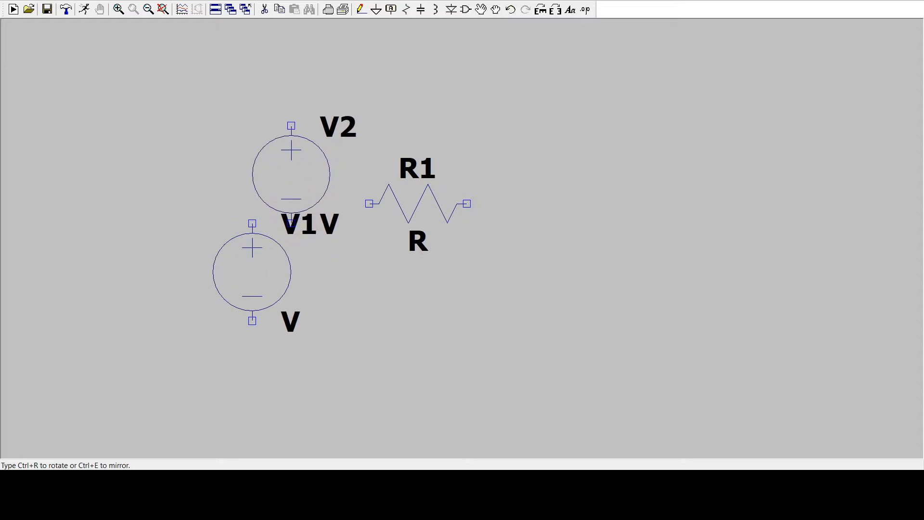
{"action": "key", "text": "Escape"}
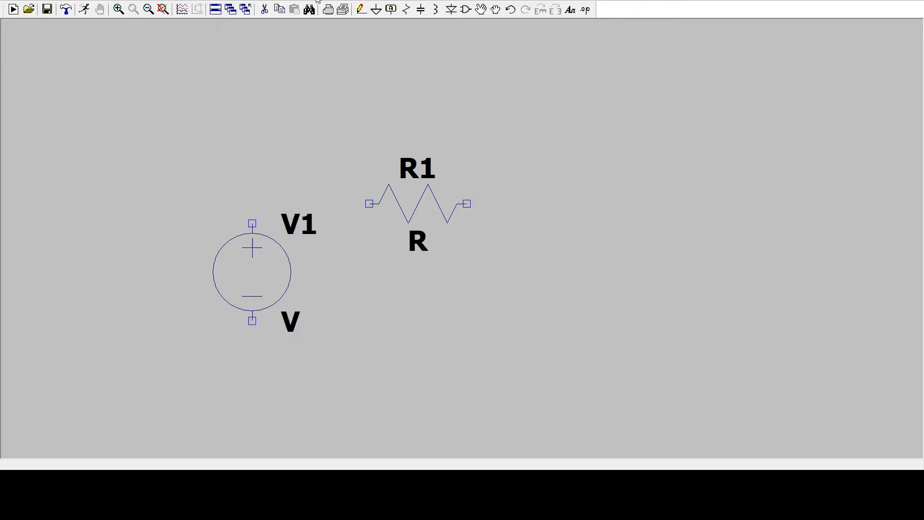
Wire the positive terminal of voltage source V1 to the near end of resistor R1
{"action": "left_click", "coordinate": [361, 9]}
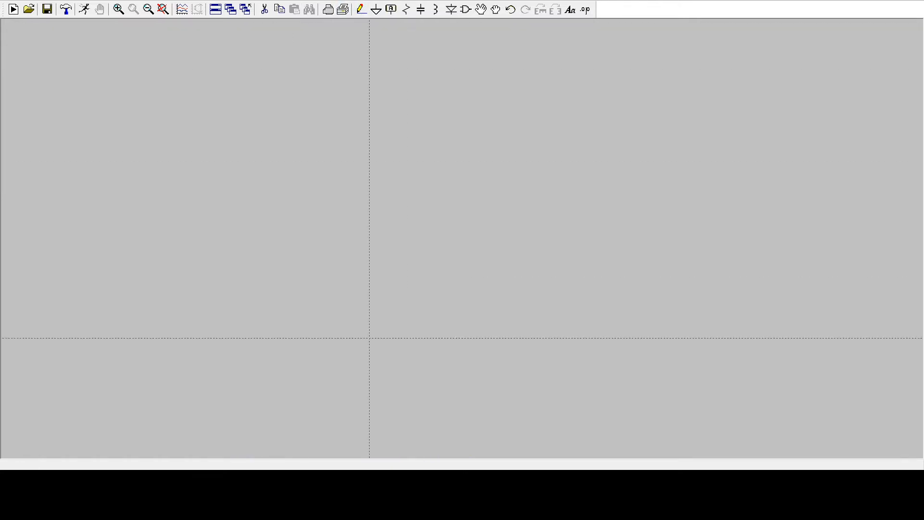
{"action": "key", "text": "Escape"}
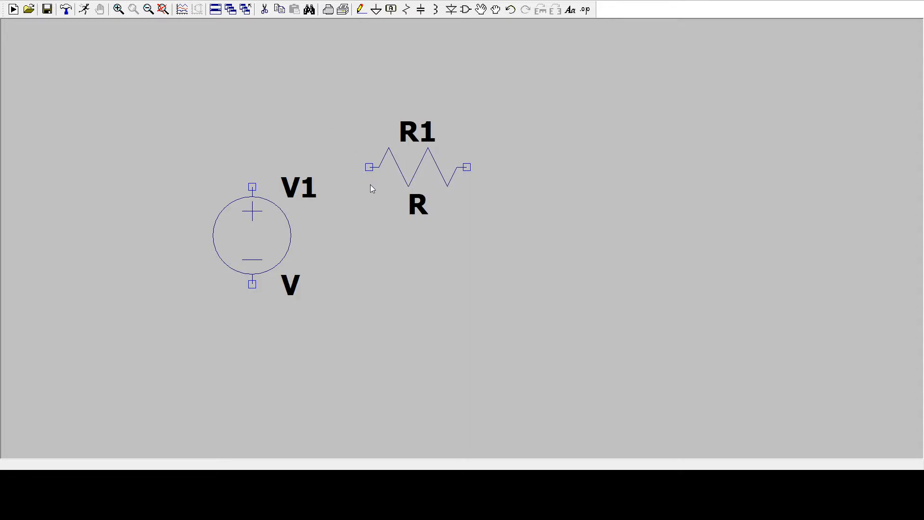
{"action": "key", "text": "F3"}
{"action": "left_click", "coordinate": [253, 186]}
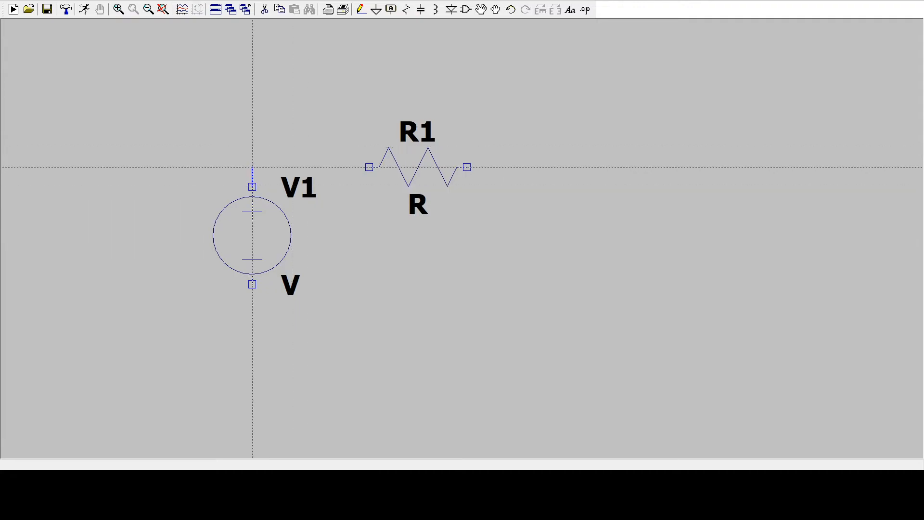
{"action": "left_click", "coordinate": [369, 167]}
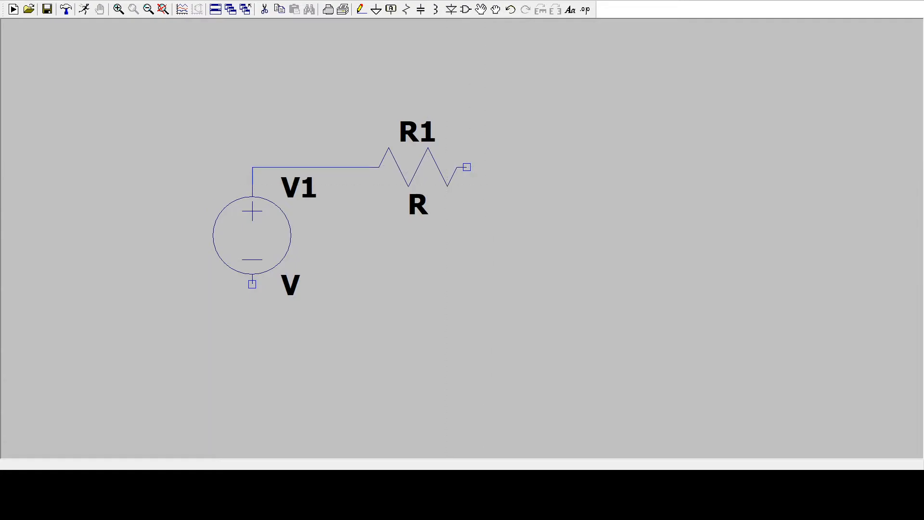
Wire the free end of R1 around and below the circuit back to V1's negative terminal, closing the loop
{"action": "left_click", "coordinate": [467, 167]}
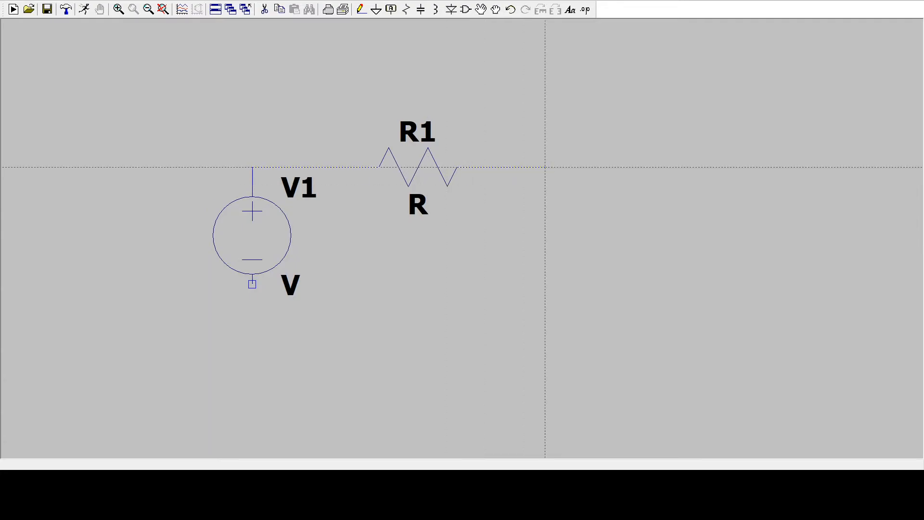
{"action": "left_click", "coordinate": [545, 323]}
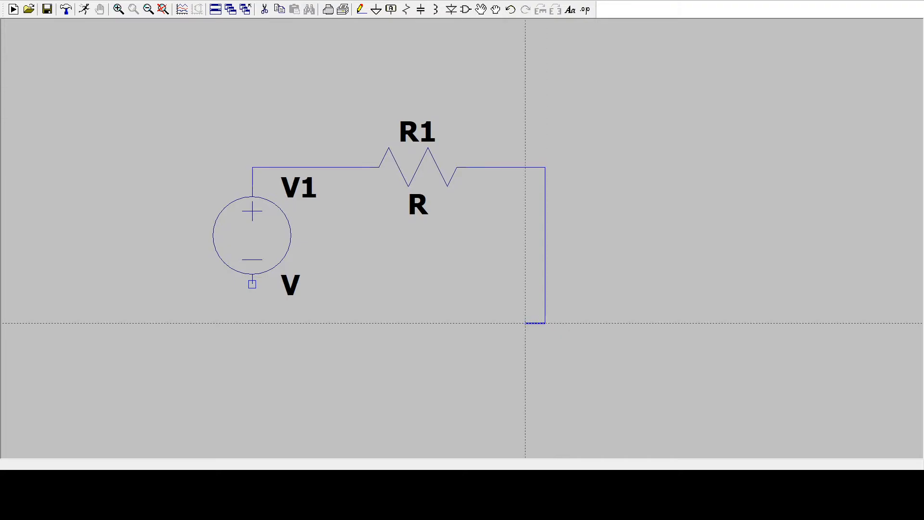
{"action": "left_click", "coordinate": [252, 323]}
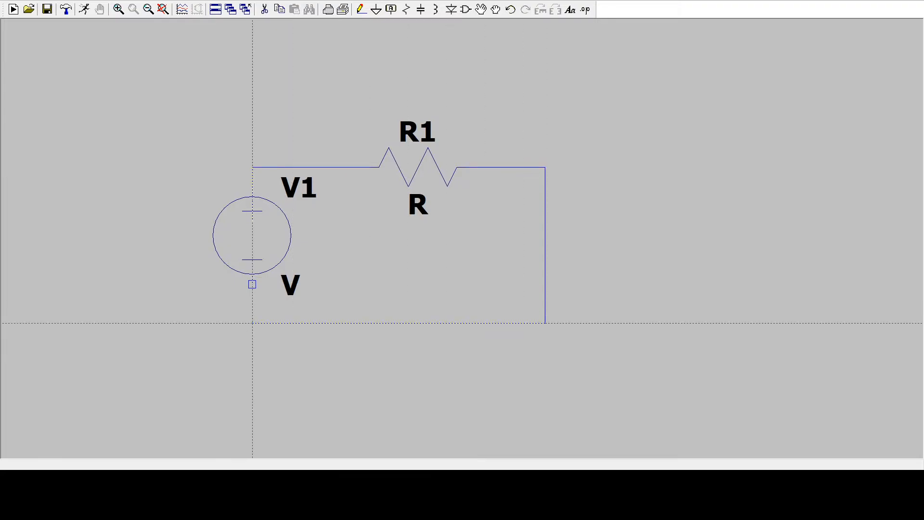
{"action": "left_click", "coordinate": [252, 284]}
{"action": "key", "text": "Escape"}
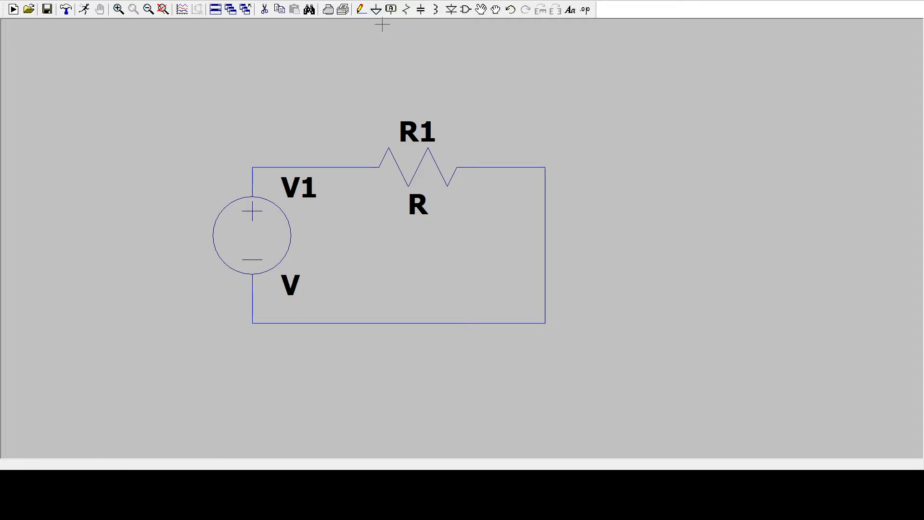
Place a ground symbol below V1 and wire it to the lower corner of the loop under the source
{"action": "left_click", "coordinate": [376, 10]}
{"action": "left_click", "coordinate": [253, 362]}
{"action": "key", "text": "Escape"}
{"action": "key", "text": "g"}
{"action": "left_click", "coordinate": [362, 10]}
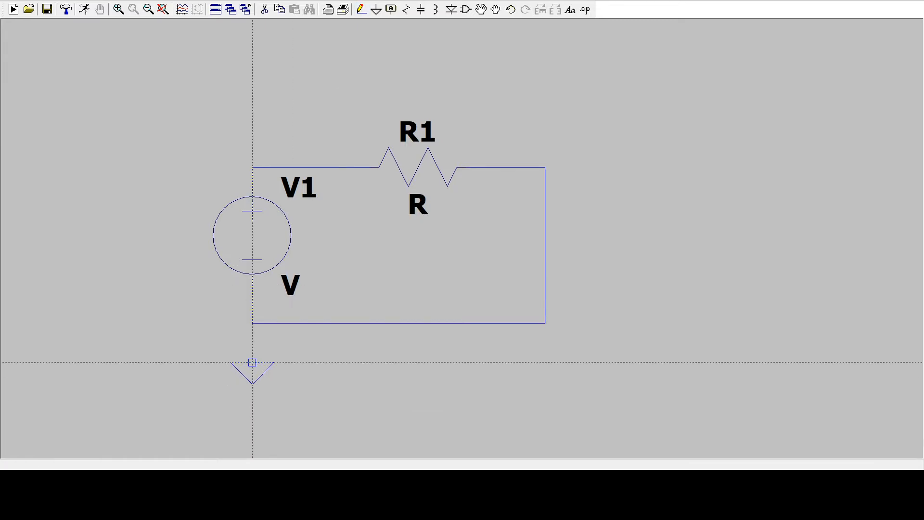
{"action": "left_click", "coordinate": [253, 363]}
{"action": "left_click", "coordinate": [252, 323]}
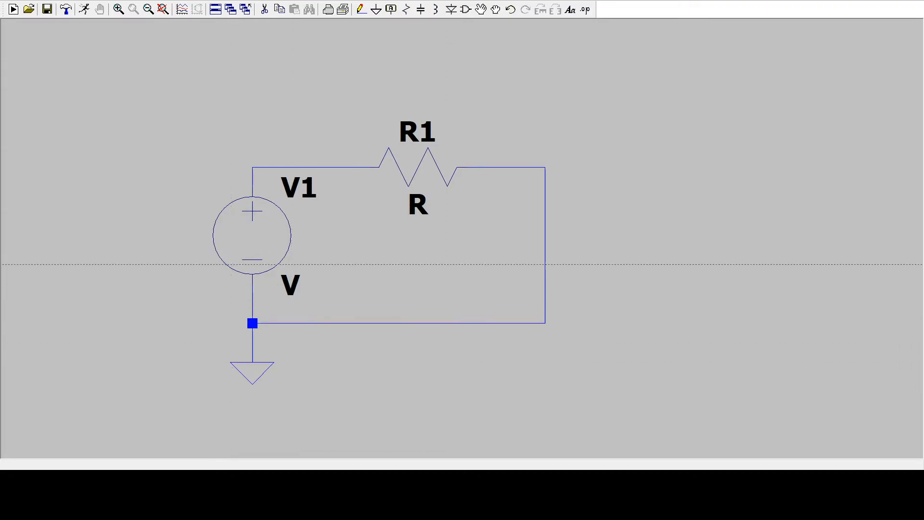
{"action": "key", "text": "Escape"}
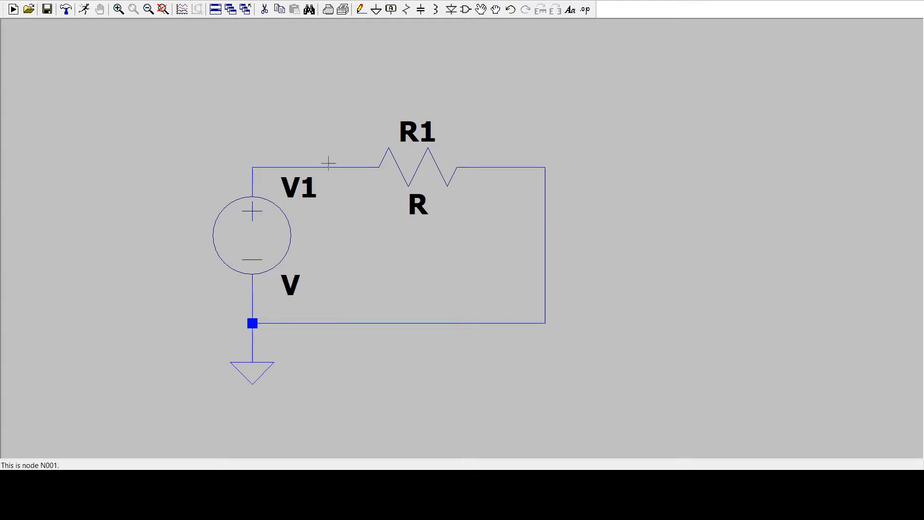
Set the DC value of V1 to 9 and the resistance of R1 to 1k
{"action": "right_click", "coordinate": [271, 237]}
{"action": "left_click", "coordinate": [596, 215]}
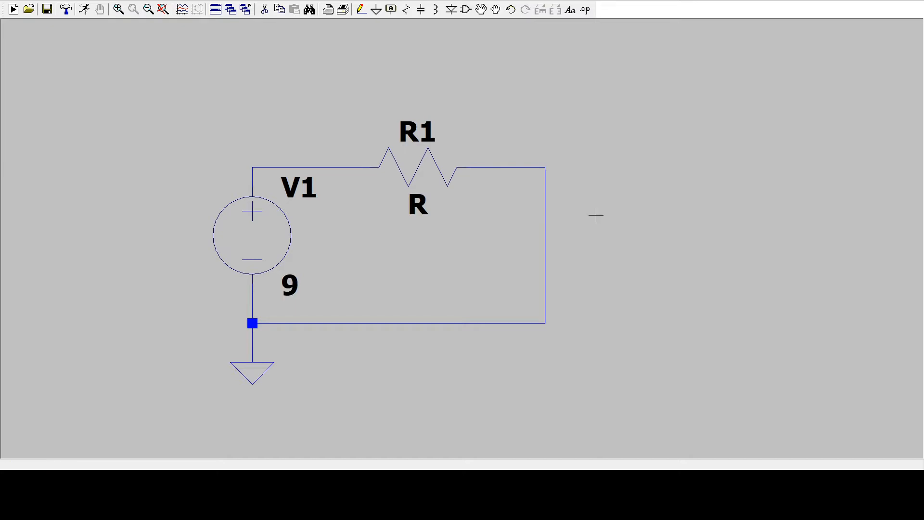
{"action": "right_click", "coordinate": [427, 164]}
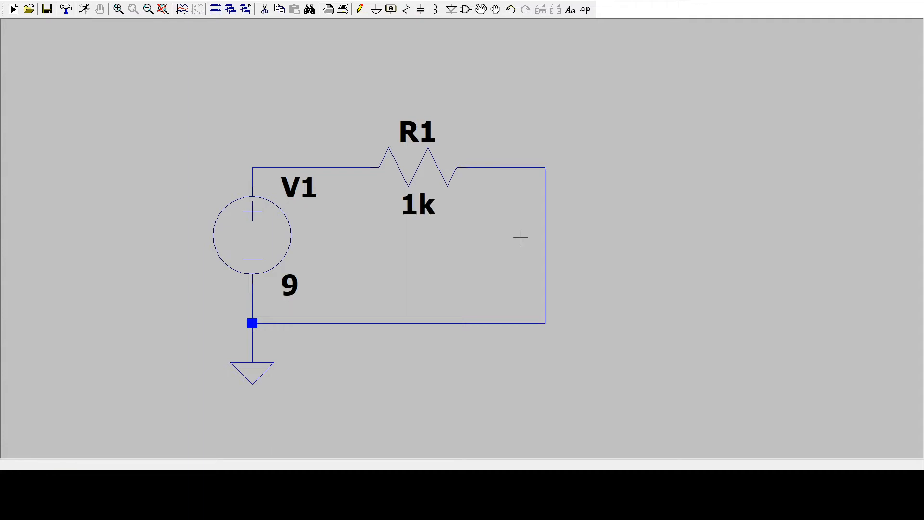
{"action": "right_click", "coordinate": [250, 250]}
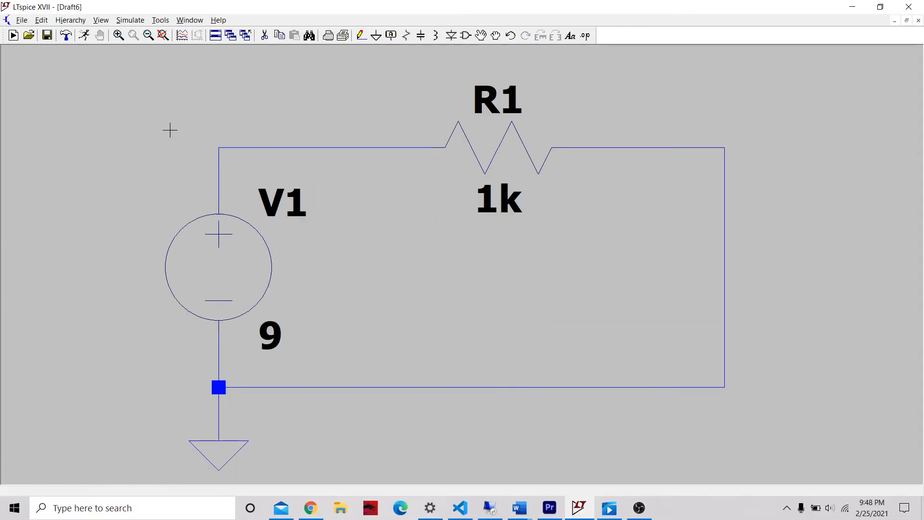
{"action": "left_click", "coordinate": [143, 19]}
{"action": "left_click", "coordinate": [150, 120]}
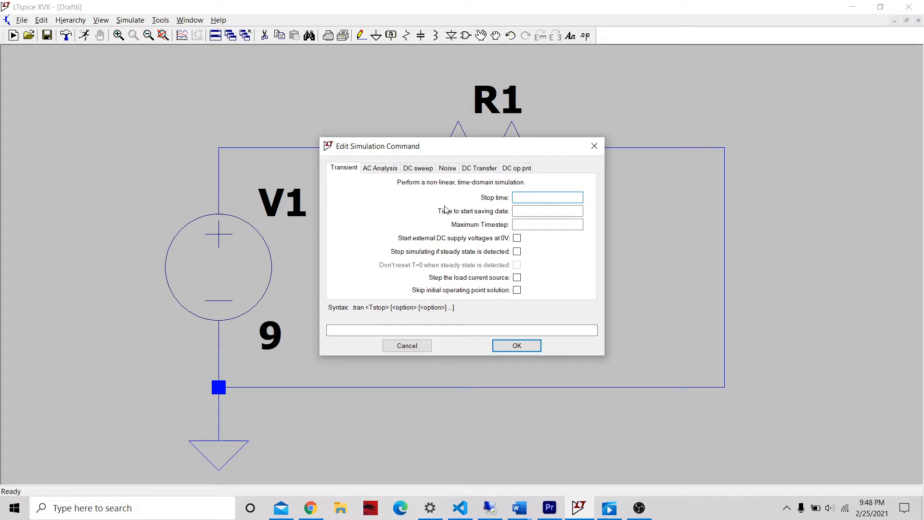
{"action": "left_click", "coordinate": [595, 146]}
{"action": "right_click", "coordinate": [392, 297]}
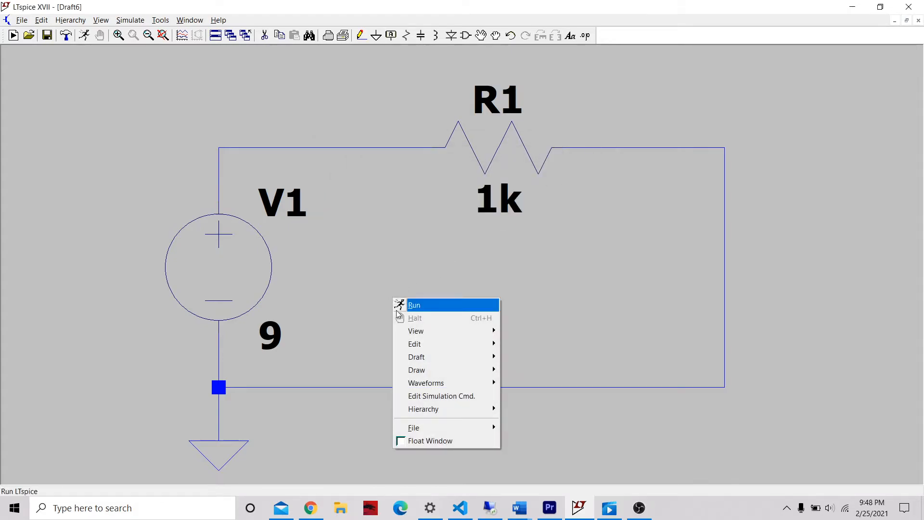
{"action": "left_click", "coordinate": [449, 400]}
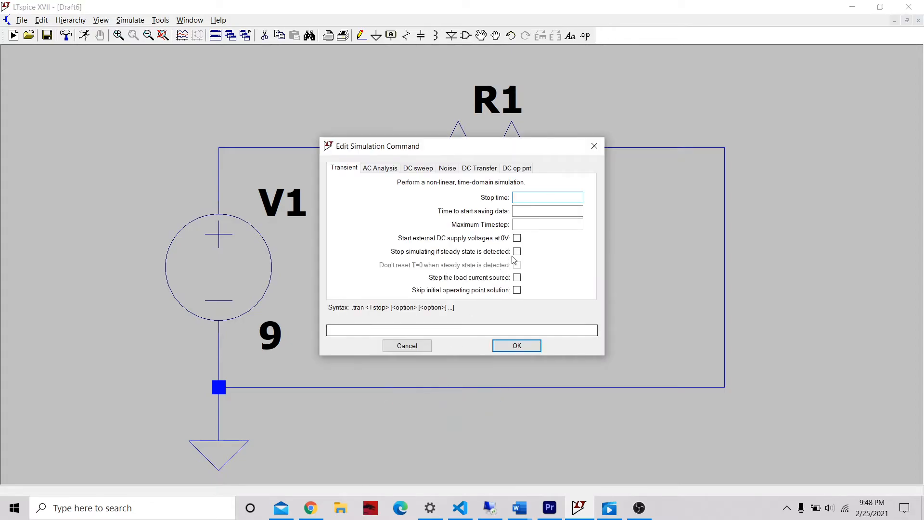
{"action": "left_click", "coordinate": [601, 147]}
Set the simulation command to a DC operating point analysis and place the .op directive inside the loop beside V1
{"action": "left_click", "coordinate": [137, 20]}
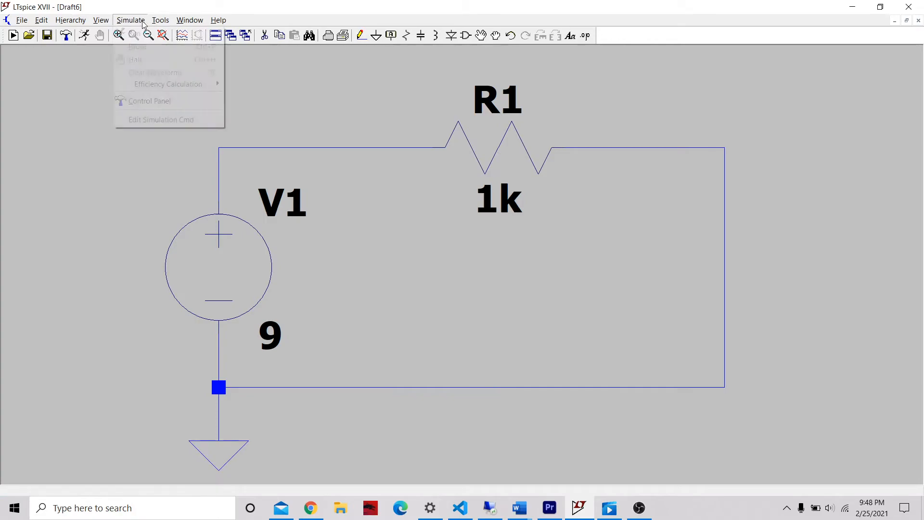
{"action": "left_click", "coordinate": [144, 120]}
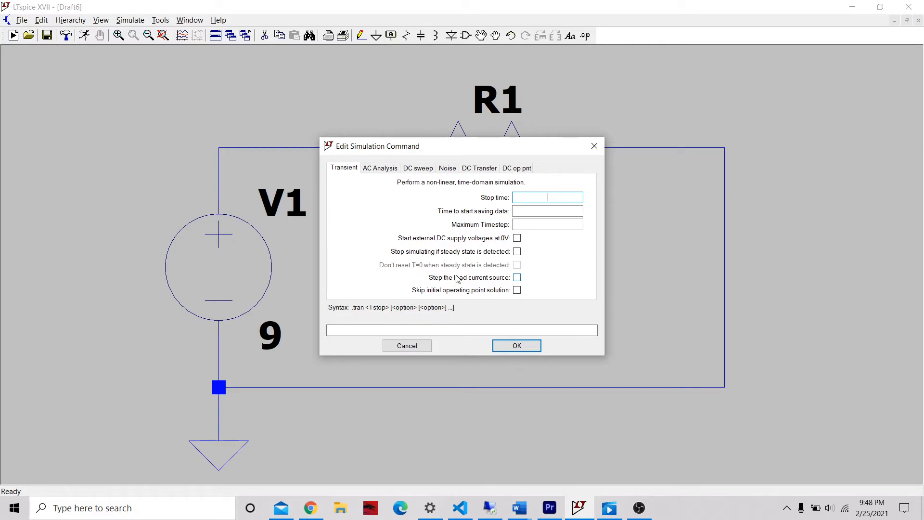
{"action": "left_click", "coordinate": [515, 168]}
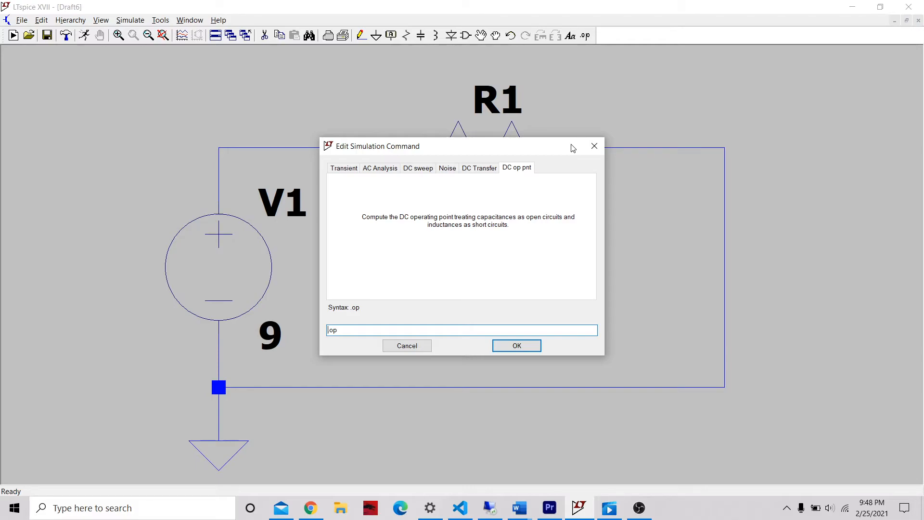
{"action": "left_click", "coordinate": [517, 346]}
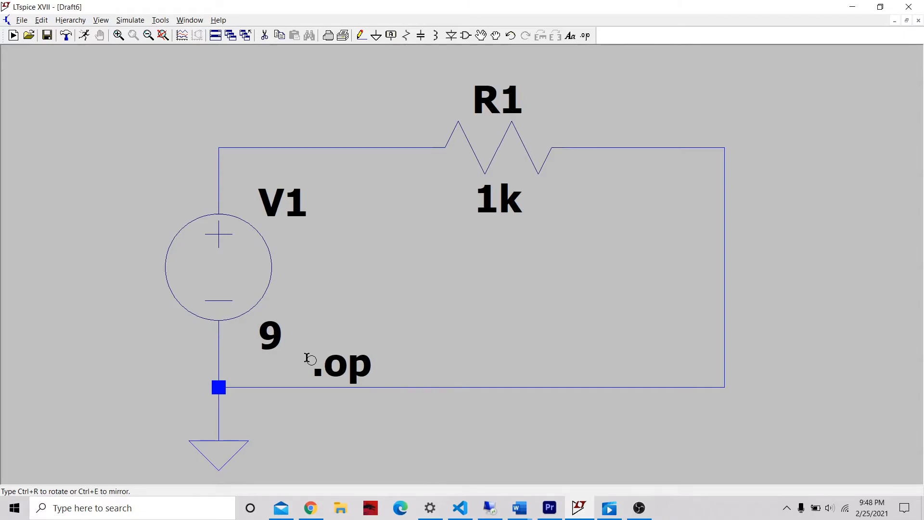
{"action": "left_click", "coordinate": [308, 358]}
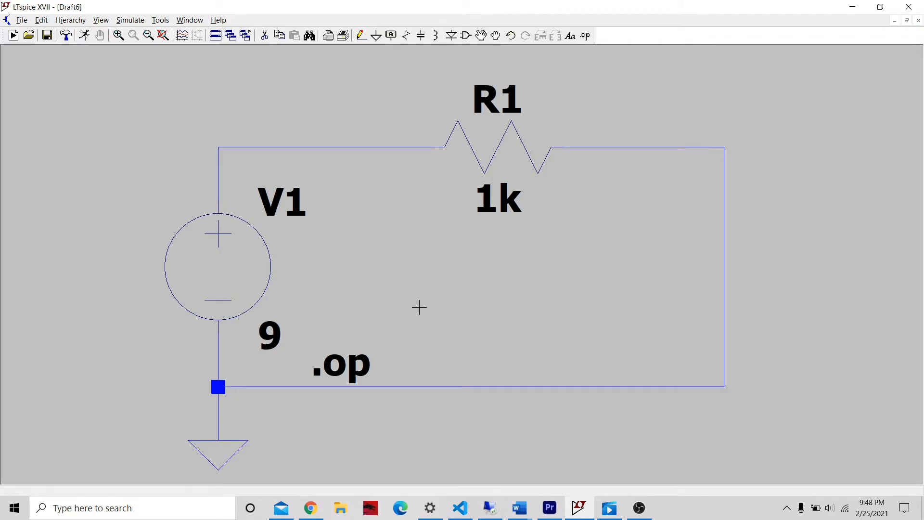
{"action": "right_click", "coordinate": [420, 307]}
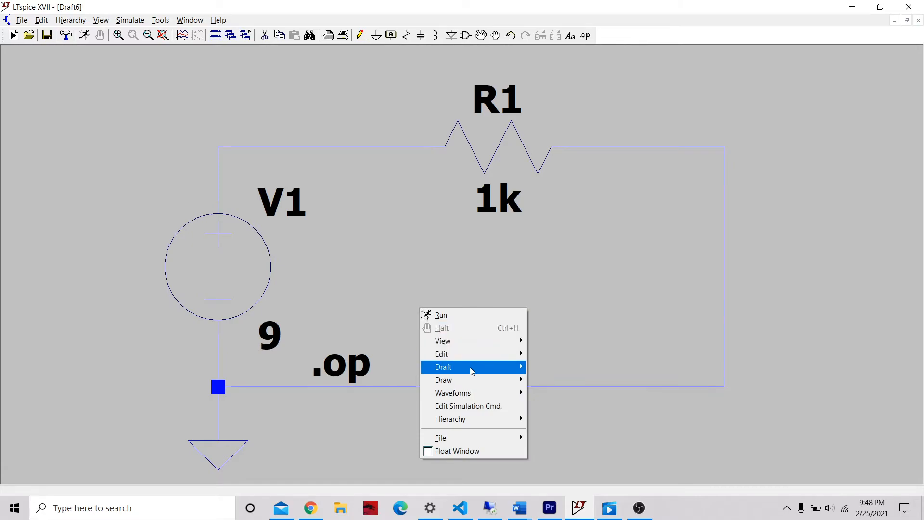
{"action": "mouse_move", "coordinate": [473, 369]}
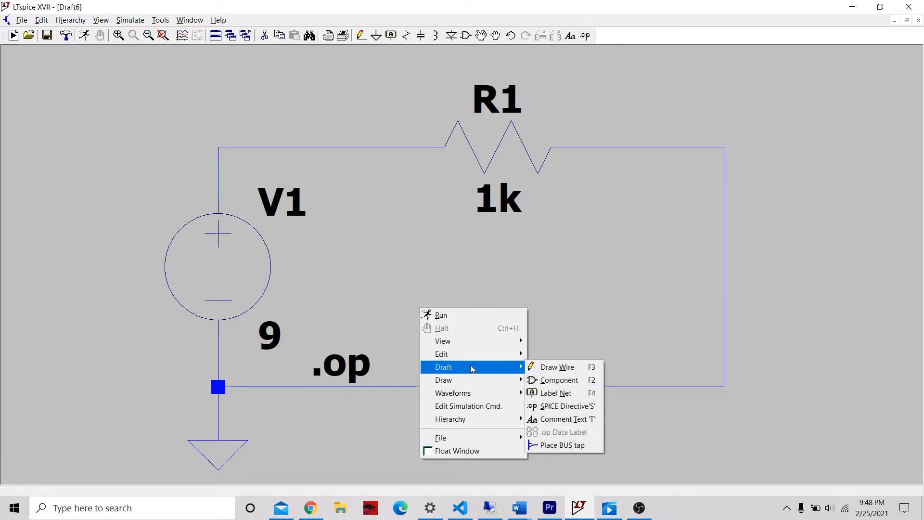
{"action": "left_click", "coordinate": [567, 409]}
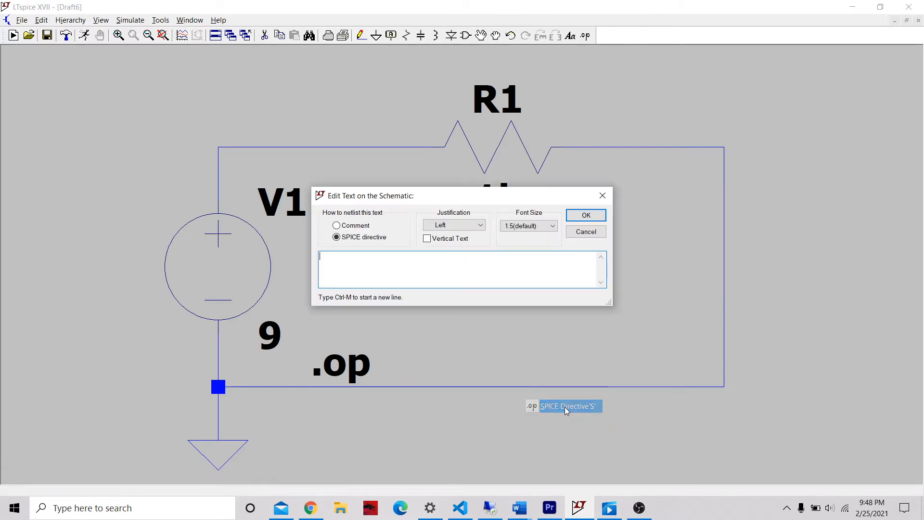
{"action": "type", "text": ".op"}
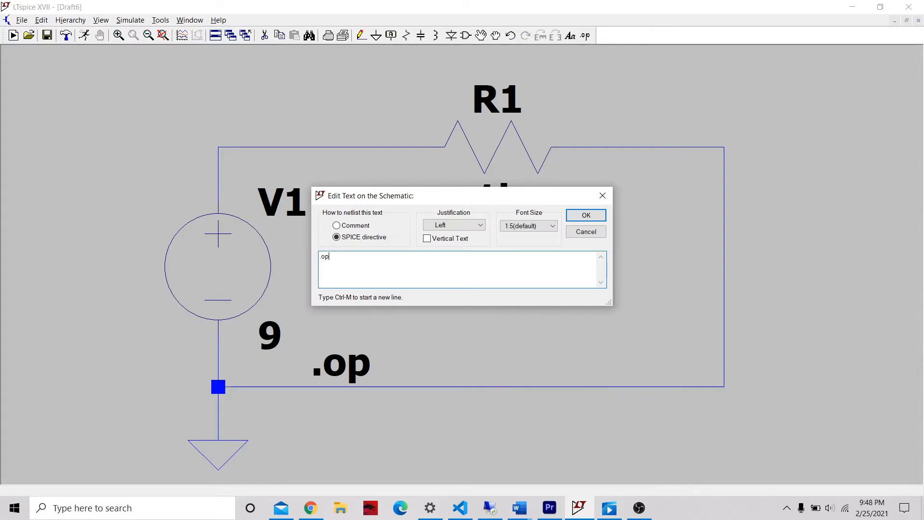
{"action": "left_click", "coordinate": [577, 233]}
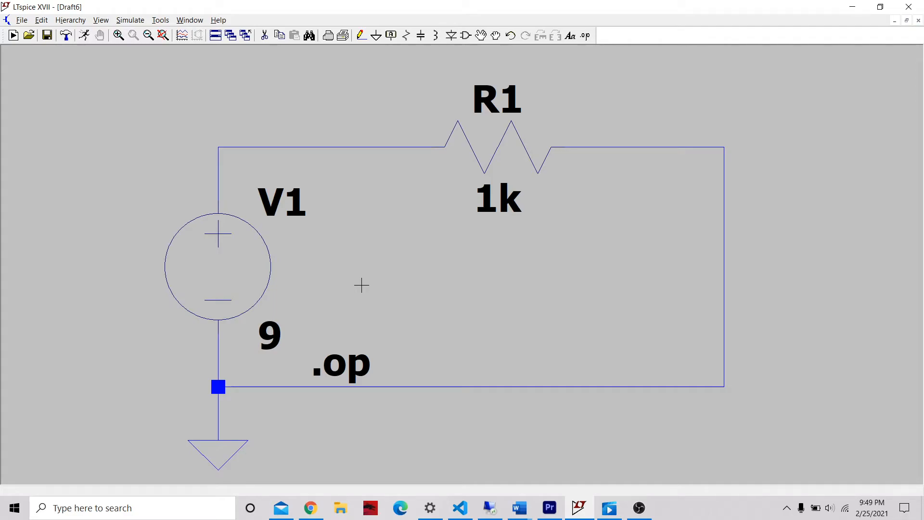
Run the DC operating point simulation of the circuit
{"action": "right_click", "coordinate": [362, 286]}
{"action": "left_click", "coordinate": [387, 294]}
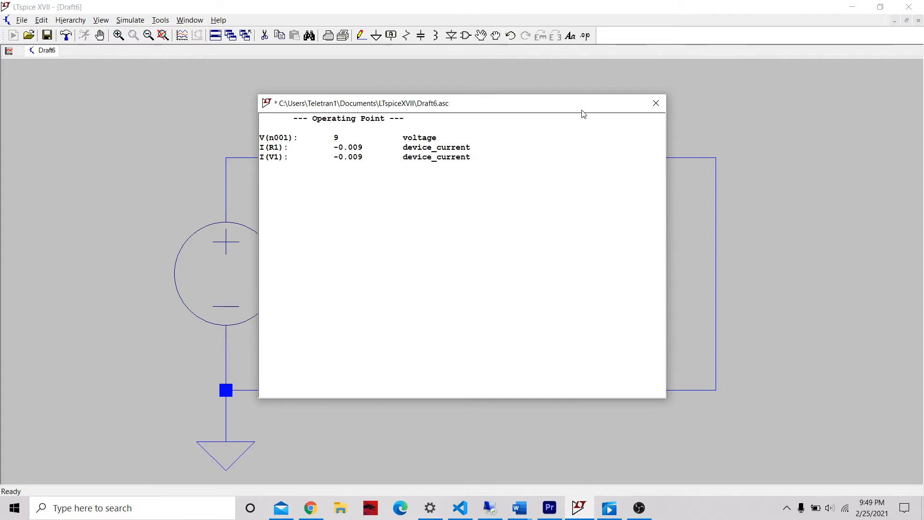
Move the operating point results clear of the schematic to compare them with R1, and close them
{"action": "left_click_drag", "start_coordinate": [584, 107], "coordinate": [723, 254]}
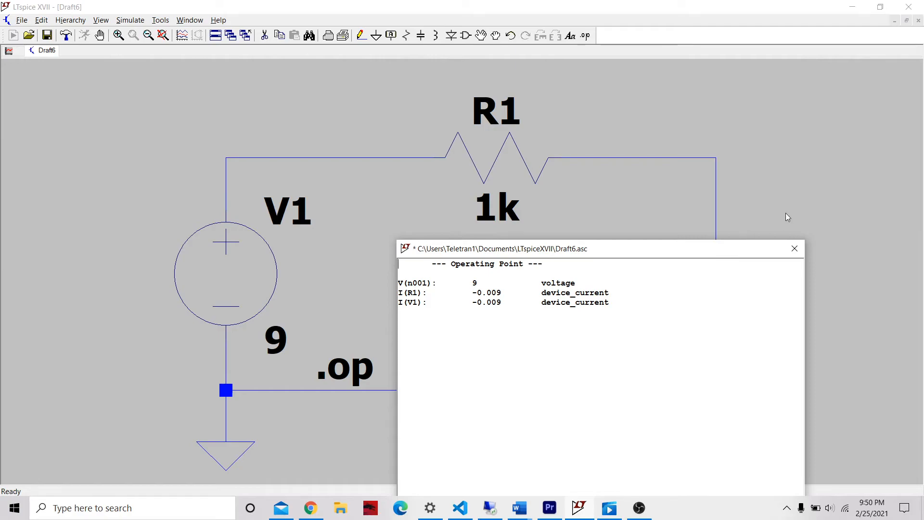
{"action": "left_click", "coordinate": [794, 249]}
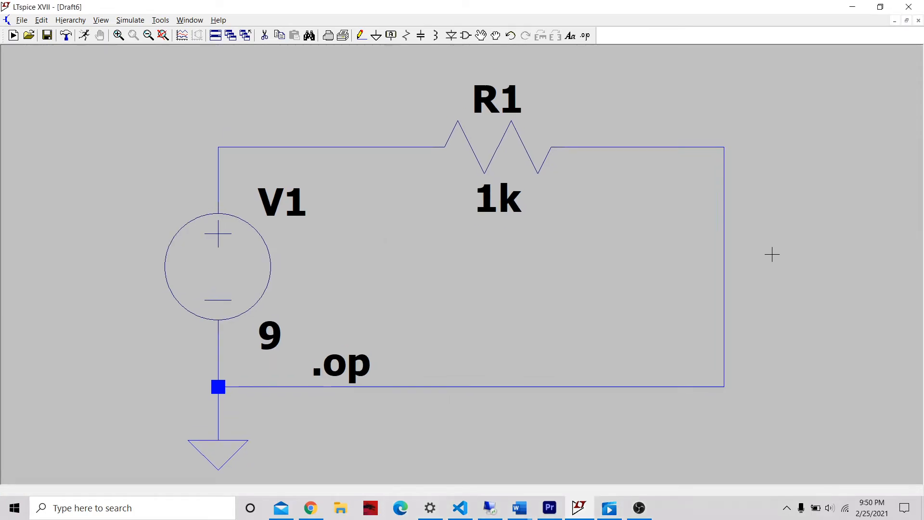
Delete the vertical wire that closes the loop between R1 and the lower return wire
{"action": "right_click", "coordinate": [550, 212]}
{"action": "left_click", "coordinate": [558, 219]}
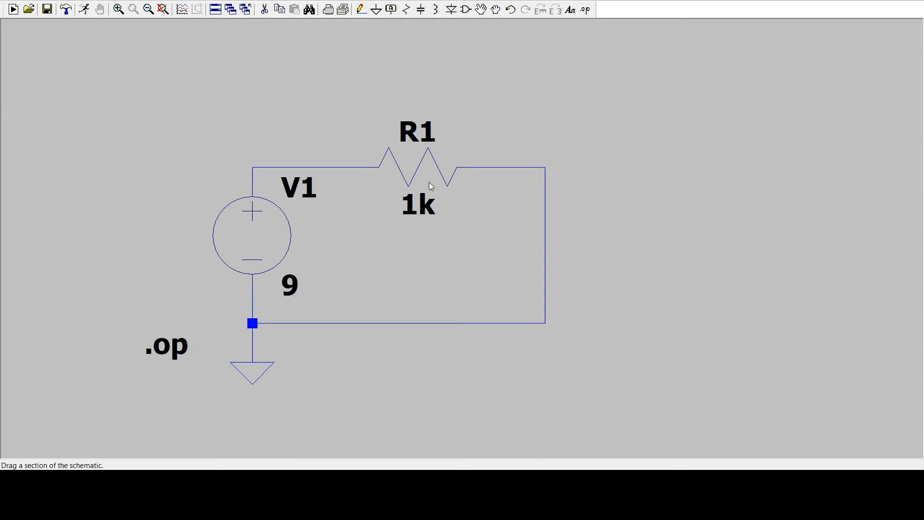
{"action": "key", "text": "Delete"}
{"action": "left_click", "coordinate": [546, 210]}
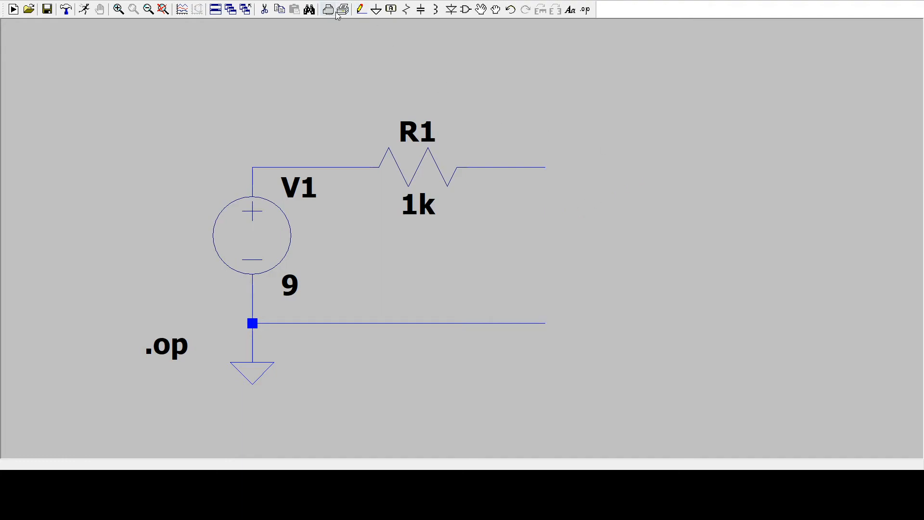
Place a vertical resistor in the gap of the loop and wire it to the open upper and lower wire ends
{"action": "left_click", "coordinate": [406, 9]}
{"action": "left_click", "coordinate": [545, 187]}
{"action": "key", "text": "Escape"}
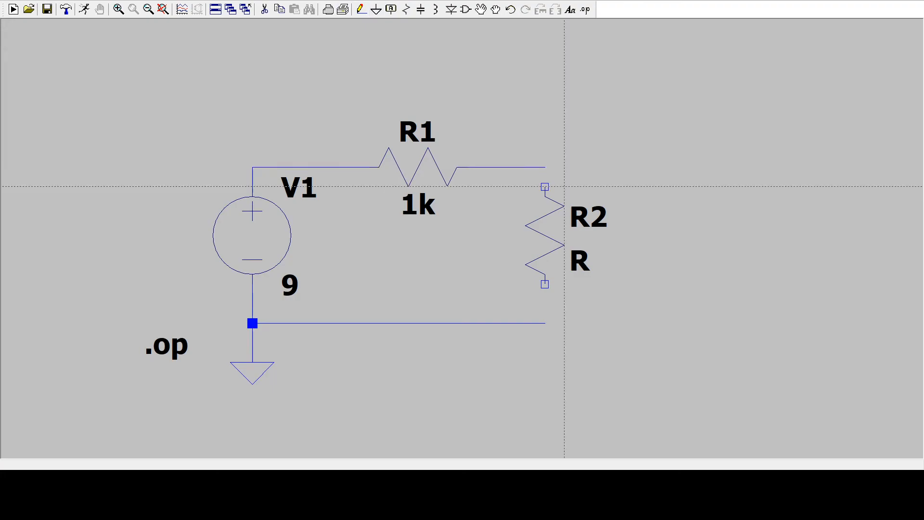
{"action": "left_click", "coordinate": [545, 284]}
{"action": "left_click", "coordinate": [545, 323]}
{"action": "key", "text": "Escape"}
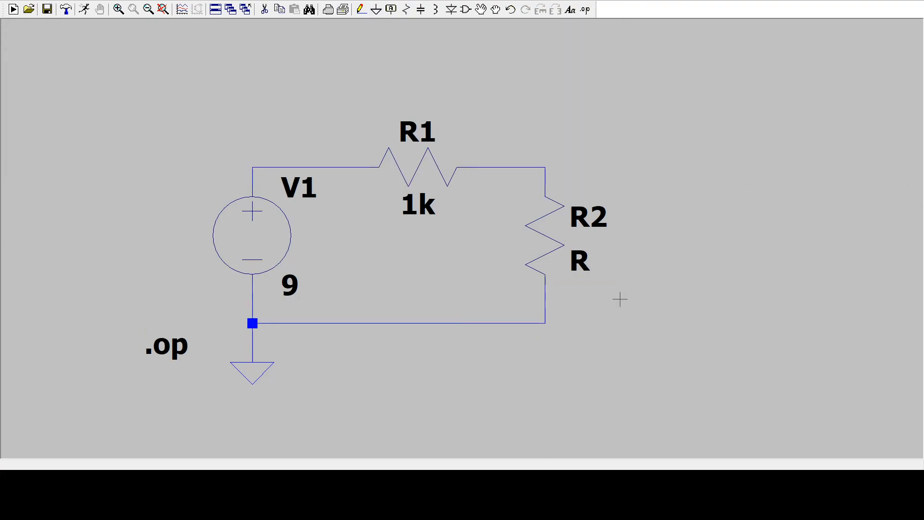
Set the resistance of R2 to 1k
{"action": "right_click", "coordinate": [554, 246]}
{"action": "type", "text": "1k"}
{"action": "key", "text": "Return"}
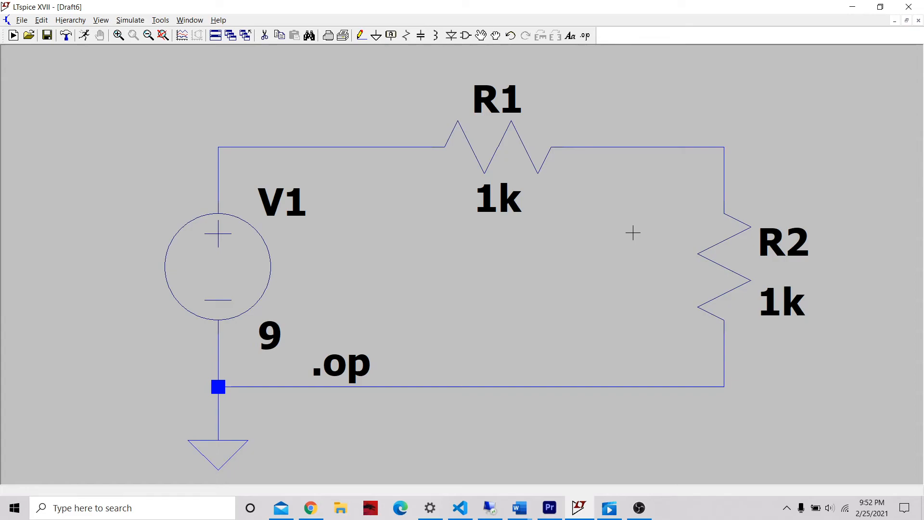
Run the DC operating point simulation of the circuit with R1 and R2 in series and move the results aside
{"action": "right_click", "coordinate": [608, 235]}
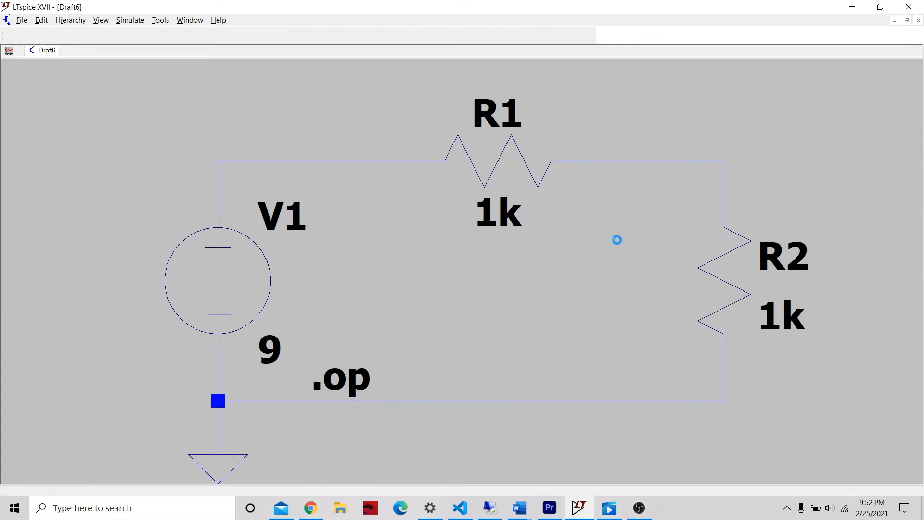
{"action": "left_click_drag", "start_coordinate": [579, 249], "coordinate": [492, 251]}
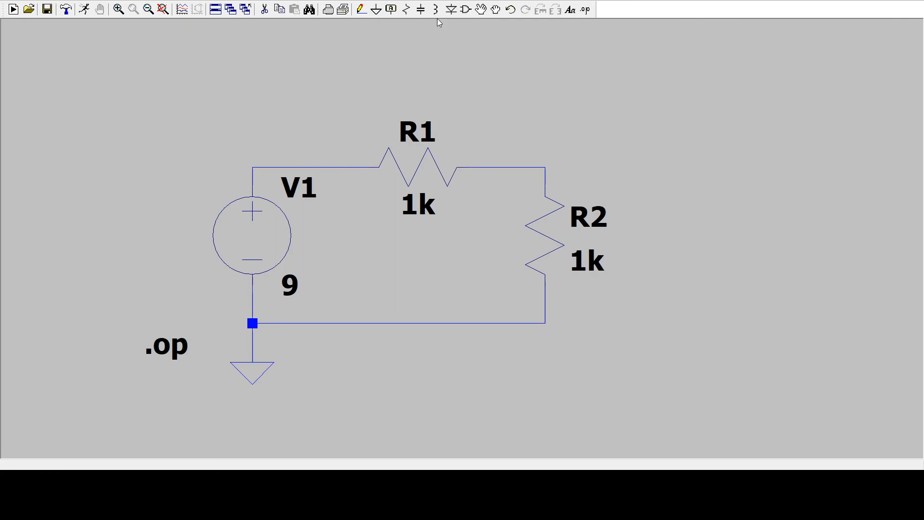
Place a third vertical resistor beside R2 and wire its upper end to the node between R1 and R2
{"action": "left_click", "coordinate": [406, 9]}
{"action": "left_click", "coordinate": [681, 188]}
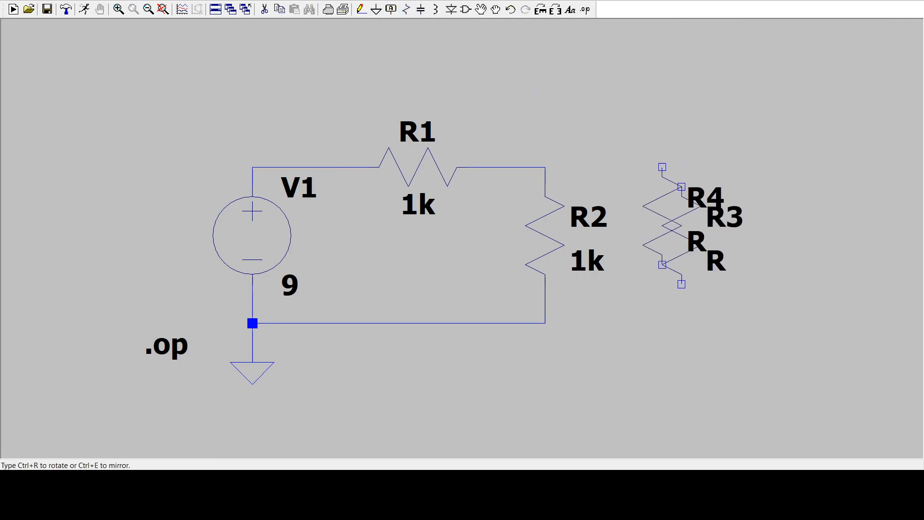
{"action": "key", "text": "Escape"}
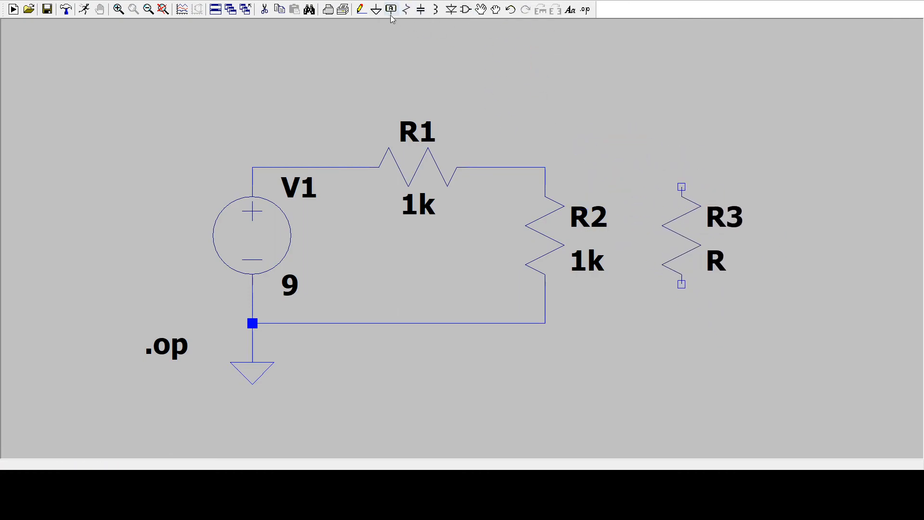
{"action": "key", "text": "F3"}
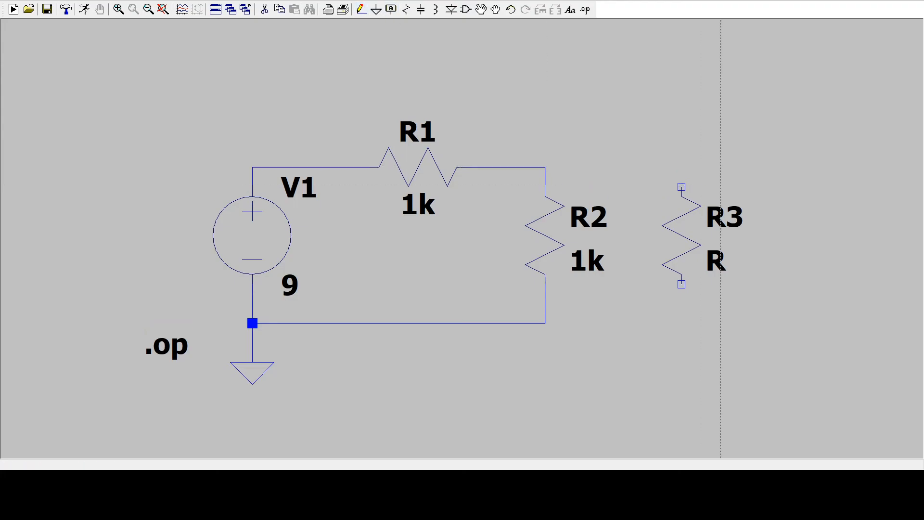
{"action": "left_click", "coordinate": [682, 187]}
{"action": "left_click", "coordinate": [545, 167]}
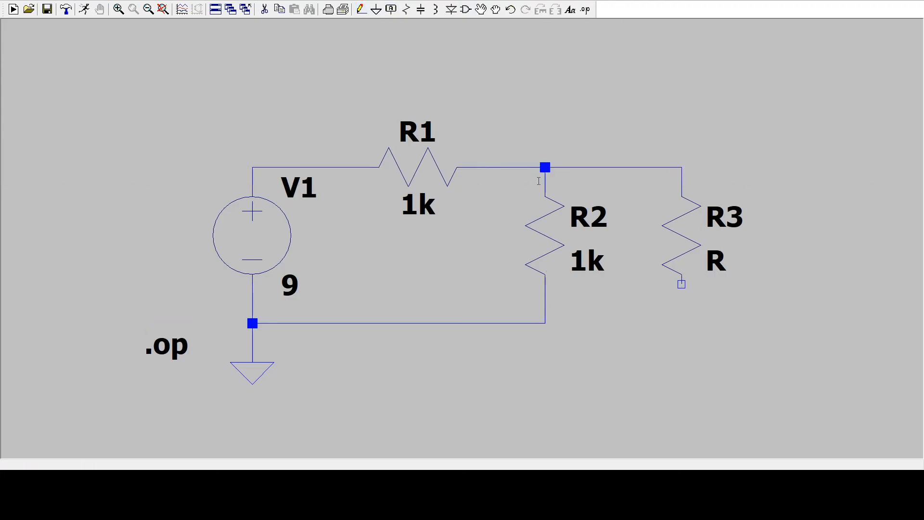
{"action": "key", "text": "Escape"}
Set the resistance of R3 to 5k
{"action": "right_click", "coordinate": [598, 88]}
{"action": "left_click", "coordinate": [615, 97]}
{"action": "right_click", "coordinate": [687, 245]}
{"action": "type", "text": "5k"}
{"action": "key", "text": "Return"}
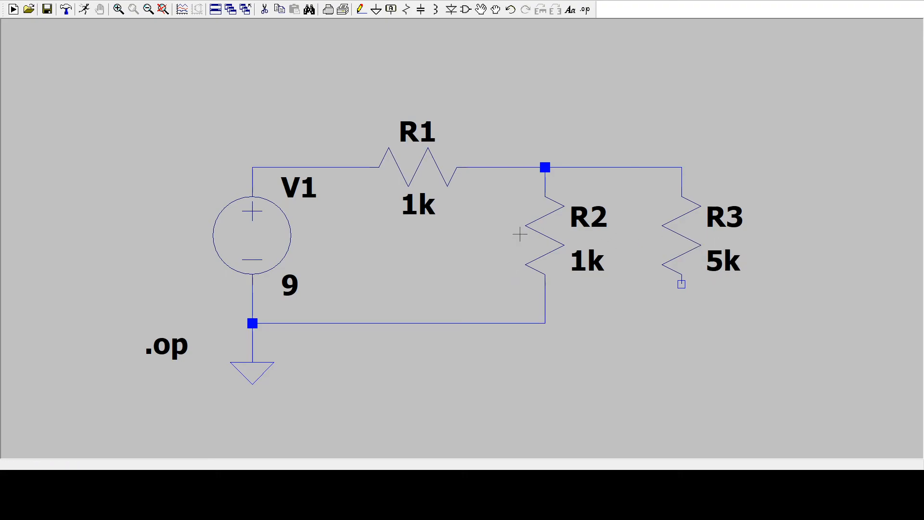
Wire the lower end of R3 to the corner of the return wire below R2
{"action": "right_click", "coordinate": [546, 60]}
{"action": "left_click", "coordinate": [557, 68]}
{"action": "left_click", "coordinate": [361, 10]}
{"action": "left_click", "coordinate": [681, 284]}
{"action": "left_click", "coordinate": [545, 323]}
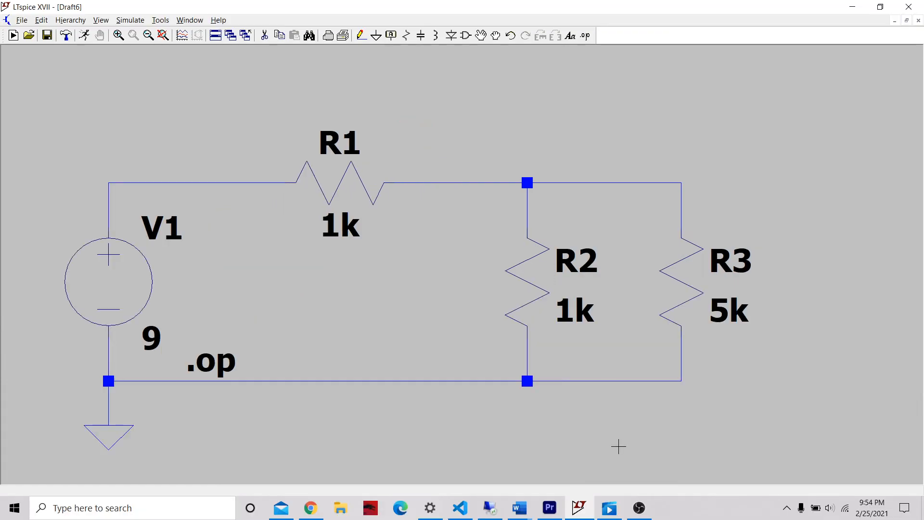
Run the DC operating point simulation with R3 in parallel with R2, move the results off the resistors, and close them
{"action": "right_click", "coordinate": [619, 446]}
{"action": "left_click", "coordinate": [628, 303]}
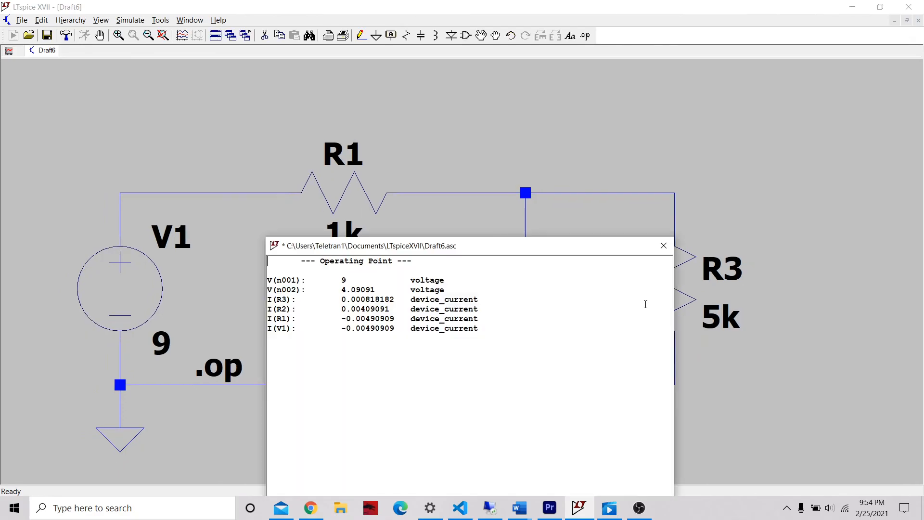
{"action": "left_click_drag", "start_coordinate": [530, 249], "coordinate": [342, 269]}
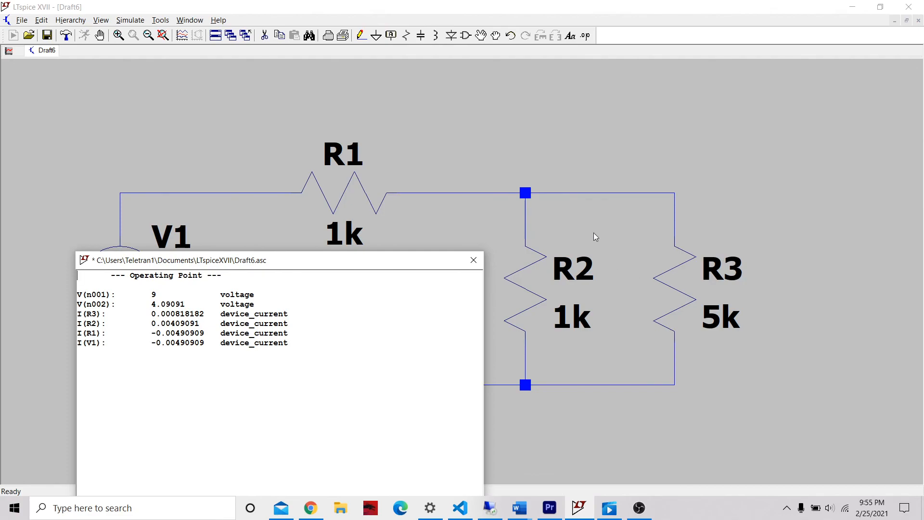
{"action": "left_click", "coordinate": [481, 266]}
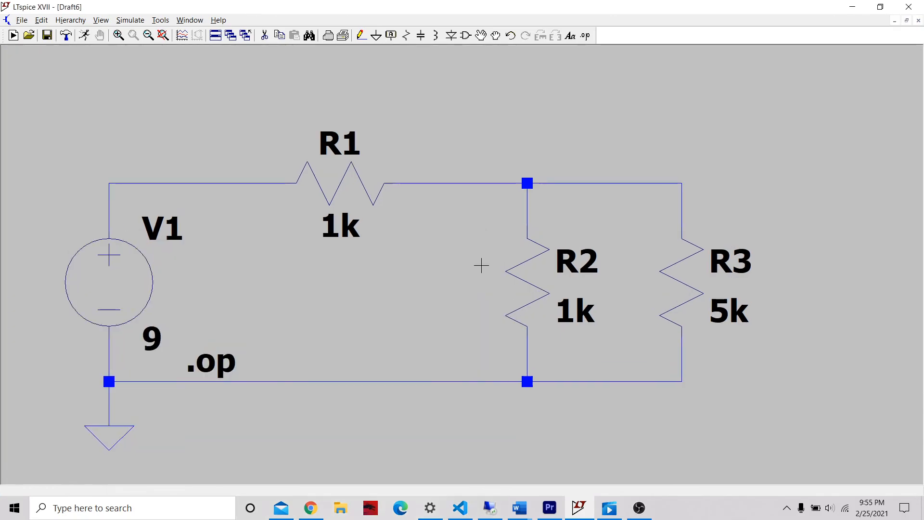